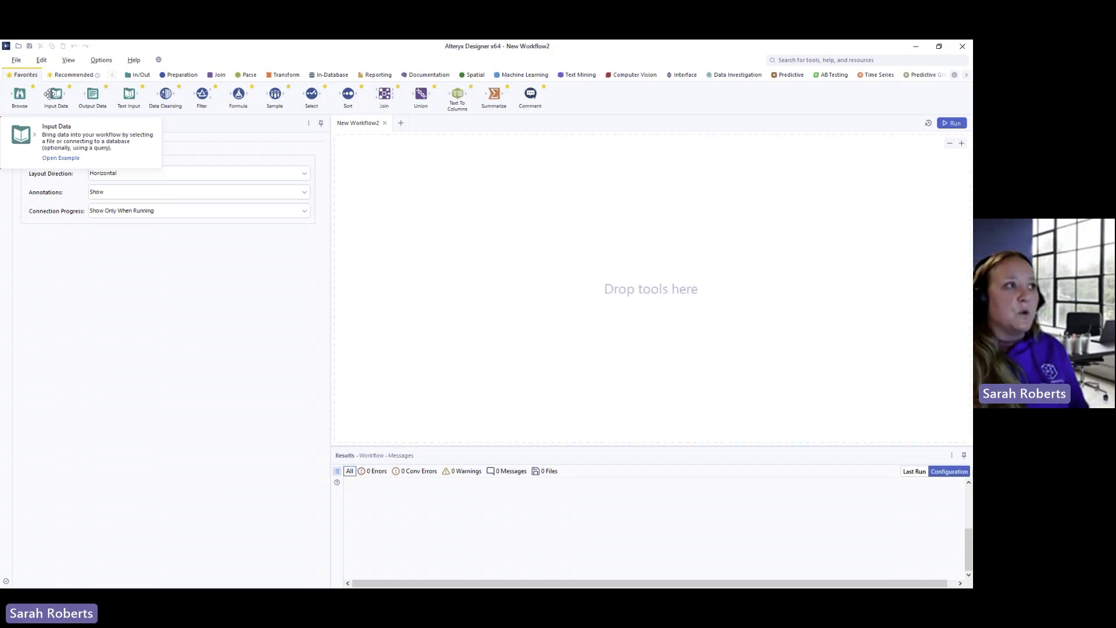
- Drag an Input Data tool from the Favorites palette onto the centre of the canvas
{"action": "left_click_drag", "start_coordinate": [49, 93], "coordinate": [53, 94]}
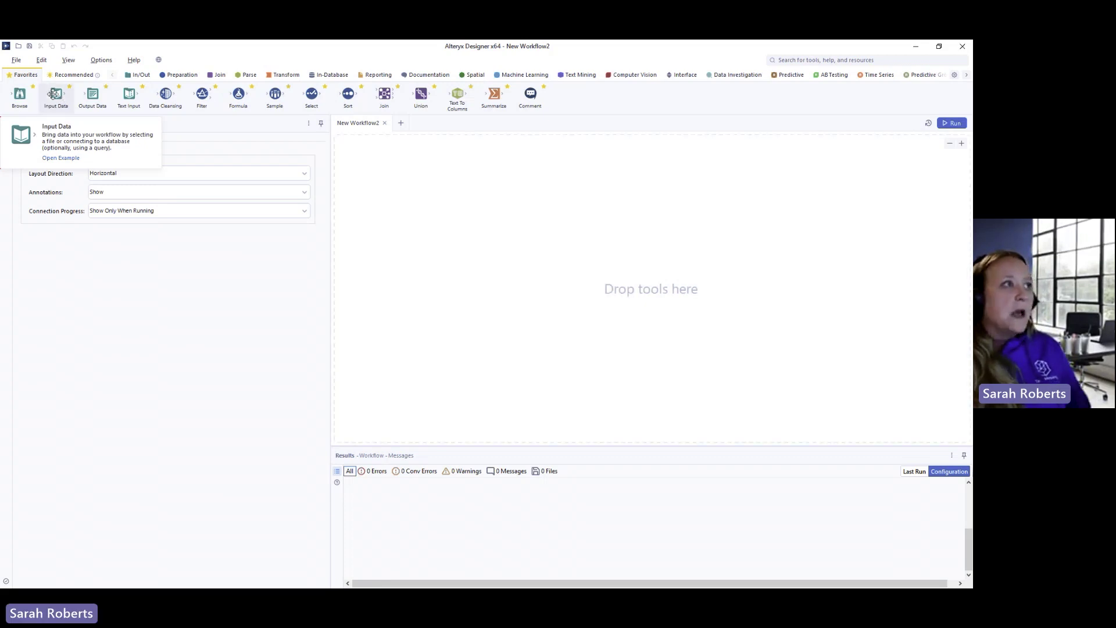
{"action": "left_click", "coordinate": [136, 78]}
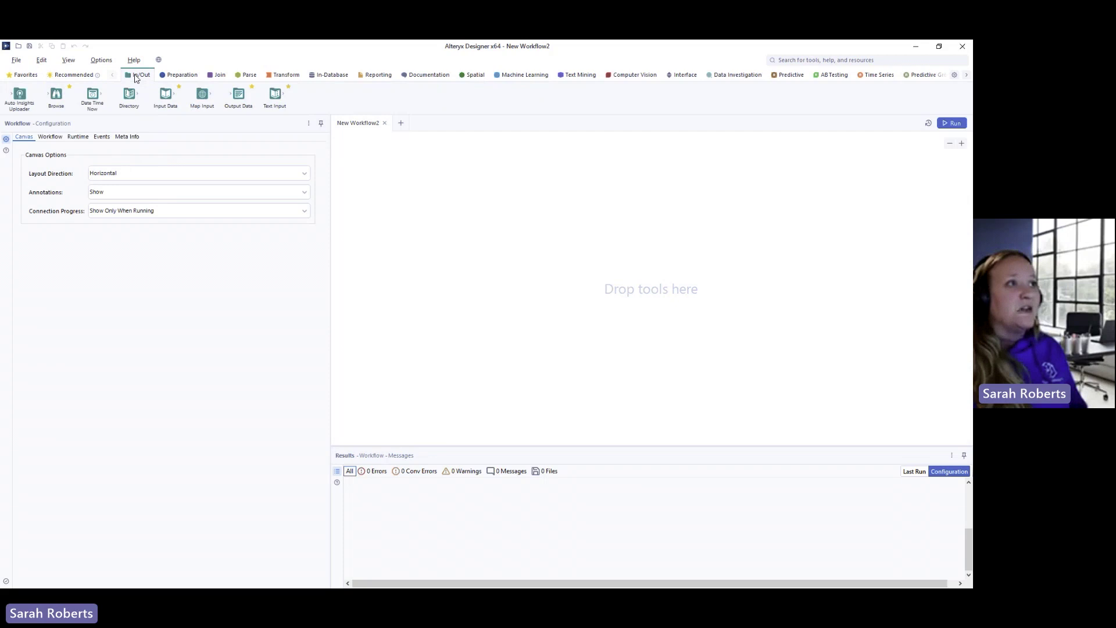
{"action": "left_click", "coordinate": [25, 74]}
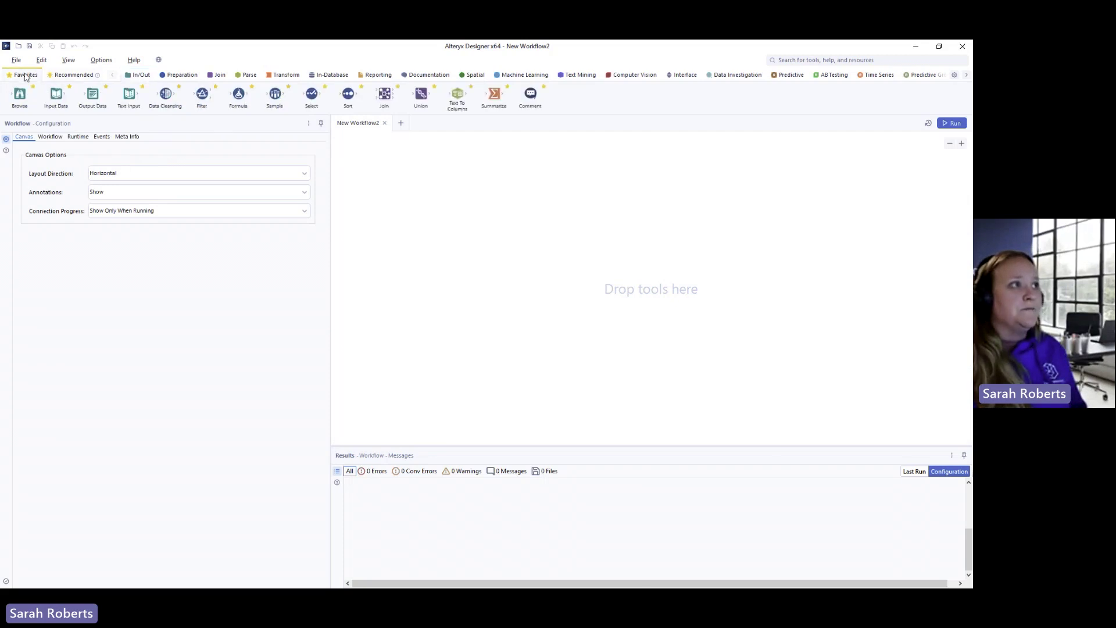
{"action": "left_click_drag", "start_coordinate": [57, 96], "coordinate": [464, 254]}
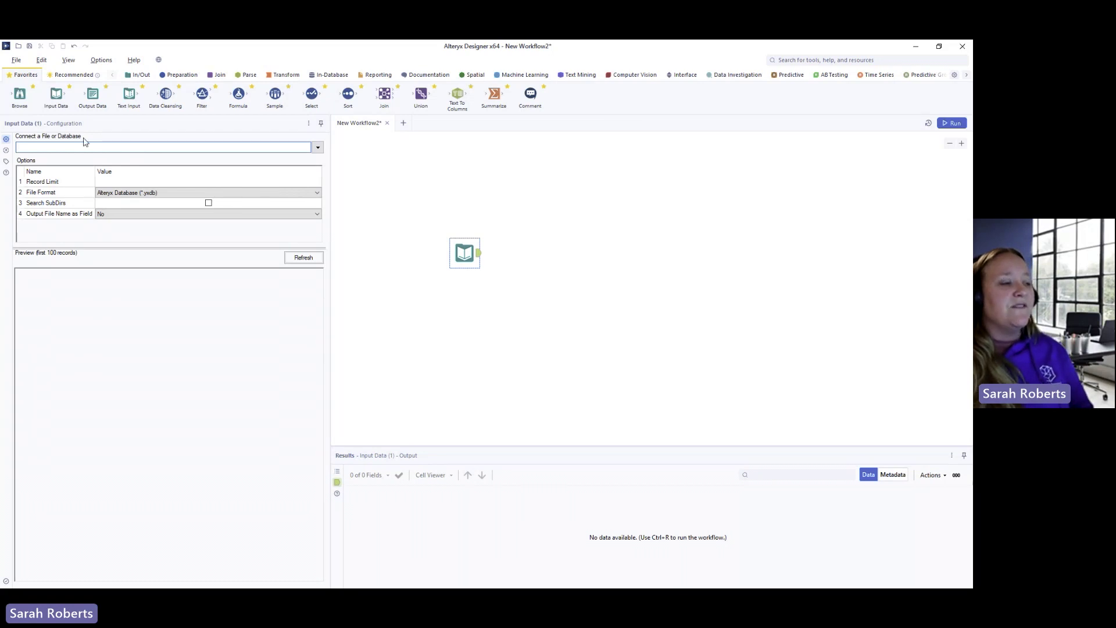
- Open the Input Data tool's Data connections window and view its empty Saved connections
{"action": "left_click", "coordinate": [318, 147]}
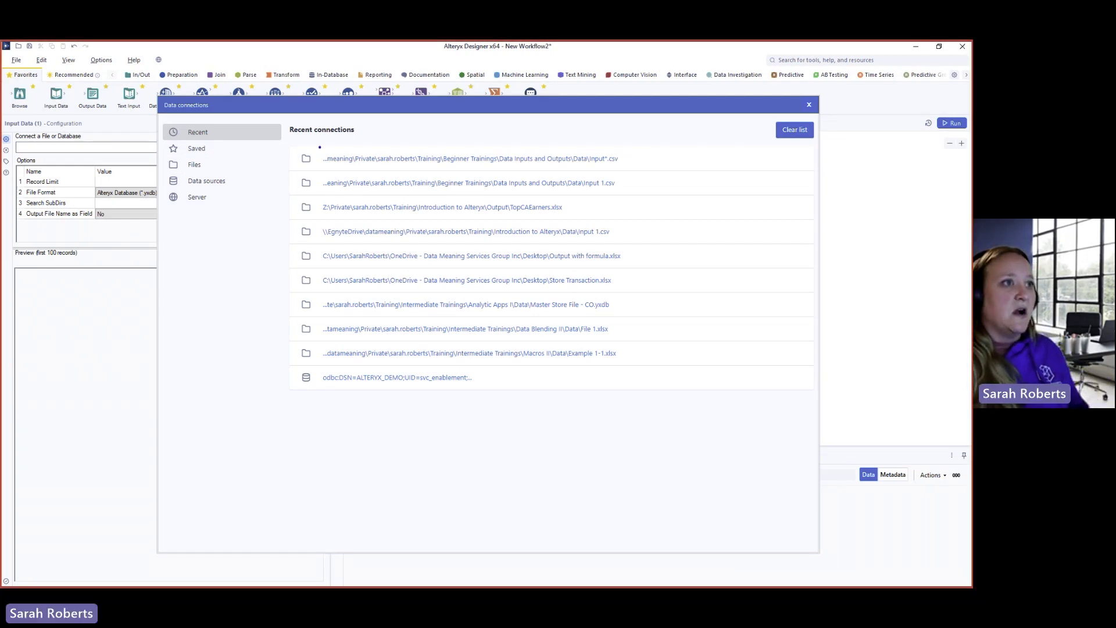
{"action": "mouse_move", "coordinate": [296, 139]}
{"action": "left_mouse_down"}
{"action": "mouse_move", "coordinate": [323, 221]}
{"action": "mouse_move", "coordinate": [647, 429]}
{"action": "left_mouse_up"}
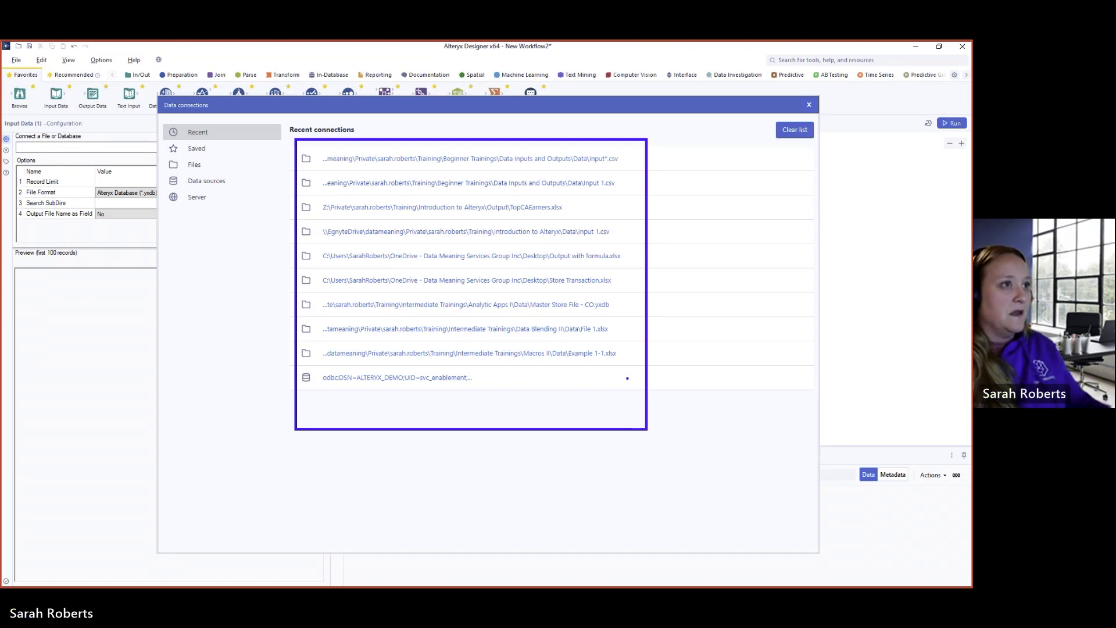
{"action": "left_click", "coordinate": [197, 149]}
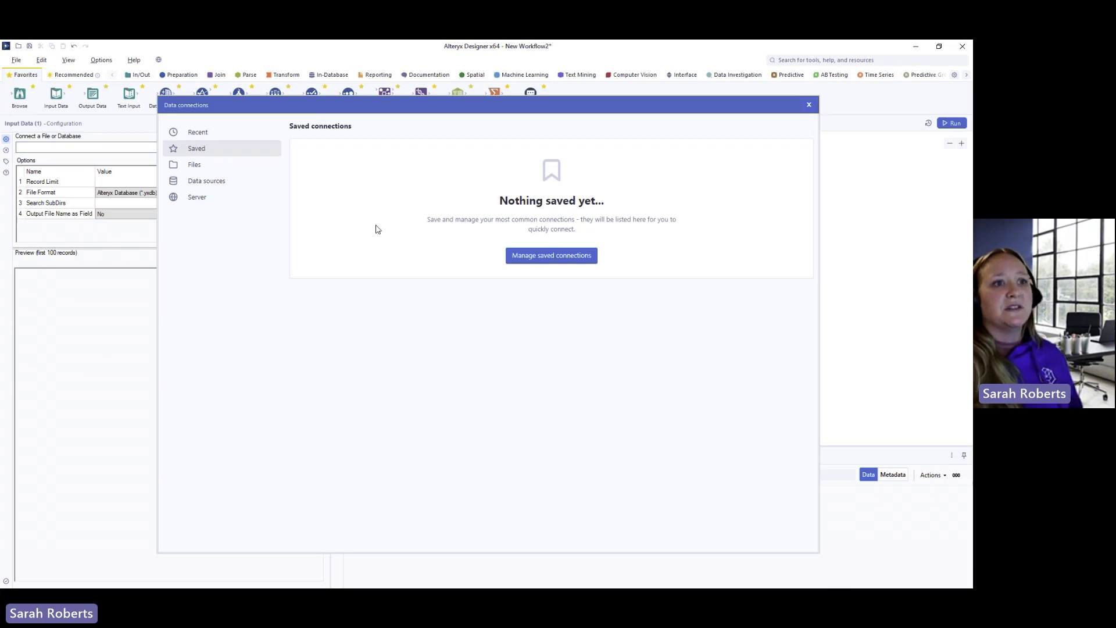
- Switch Data connections to the Files page listing all supported file types
{"action": "left_click", "coordinate": [193, 165]}
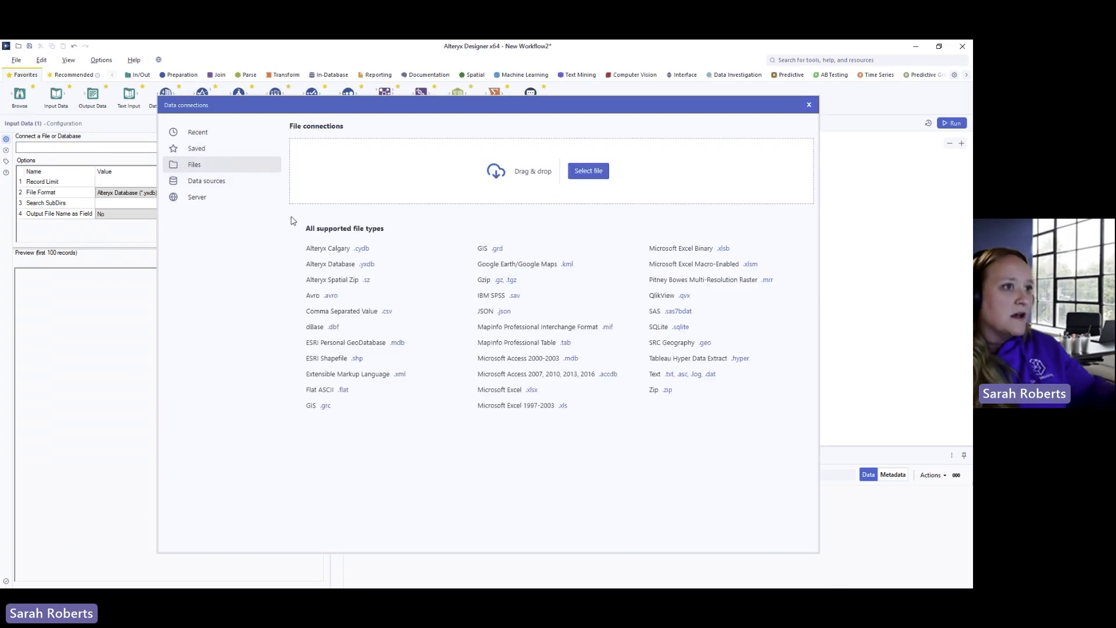
{"action": "mouse_move", "coordinate": [281, 213]}
{"action": "left_mouse_down"}
{"action": "mouse_move", "coordinate": [376, 322]}
{"action": "mouse_move", "coordinate": [666, 432]}
{"action": "mouse_move", "coordinate": [792, 461]}
{"action": "left_mouse_up"}
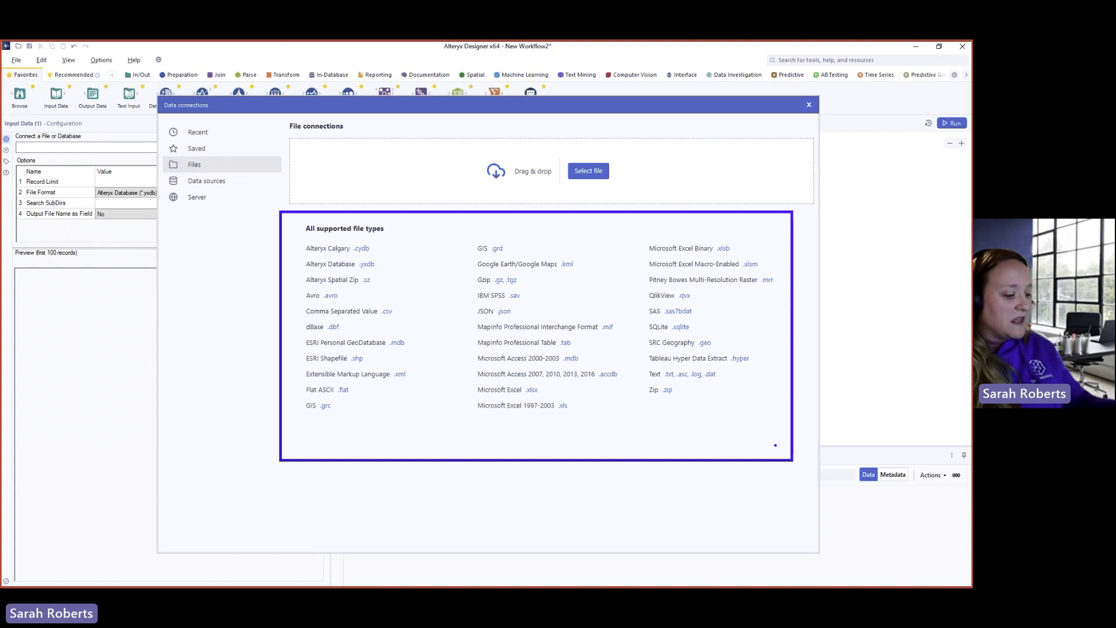
{"action": "key", "text": "Escape"}
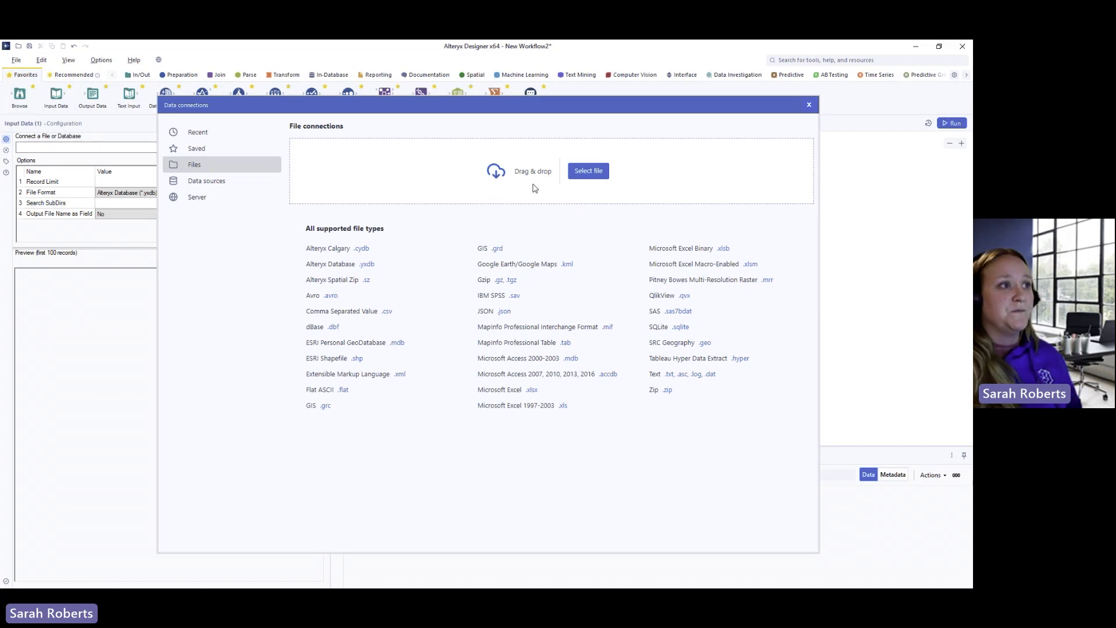
- Browse the Data sources page, scrolling through all supported databases and services
{"action": "left_click", "coordinate": [213, 185]}
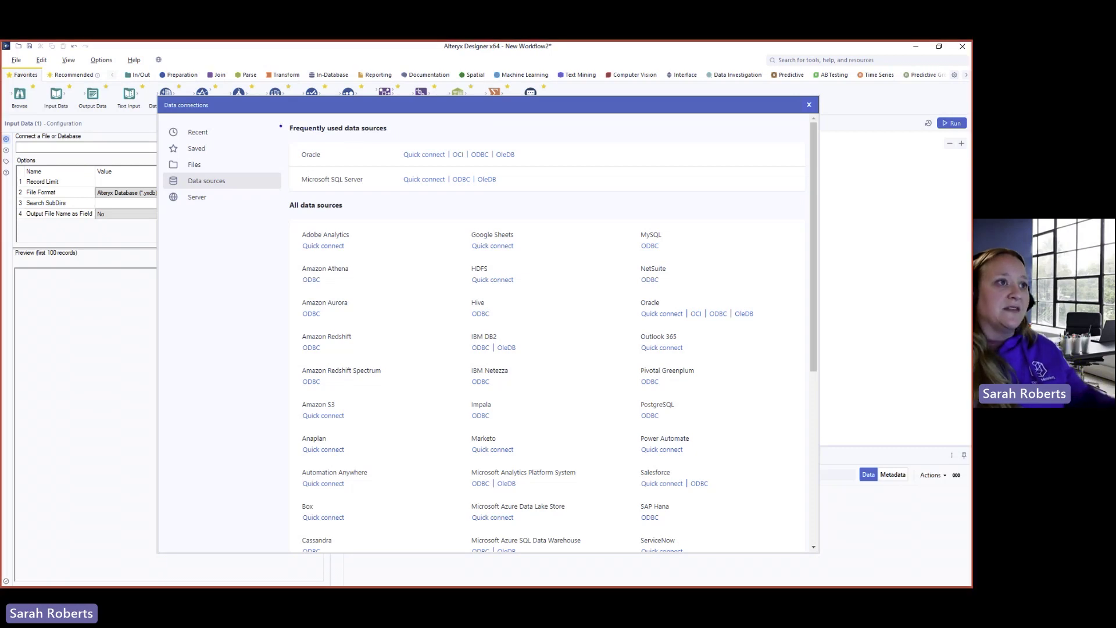
{"action": "mouse_move", "coordinate": [279, 124]}
{"action": "left_mouse_down"}
{"action": "mouse_move", "coordinate": [334, 167]}
{"action": "mouse_move", "coordinate": [582, 203]}
{"action": "left_mouse_up"}
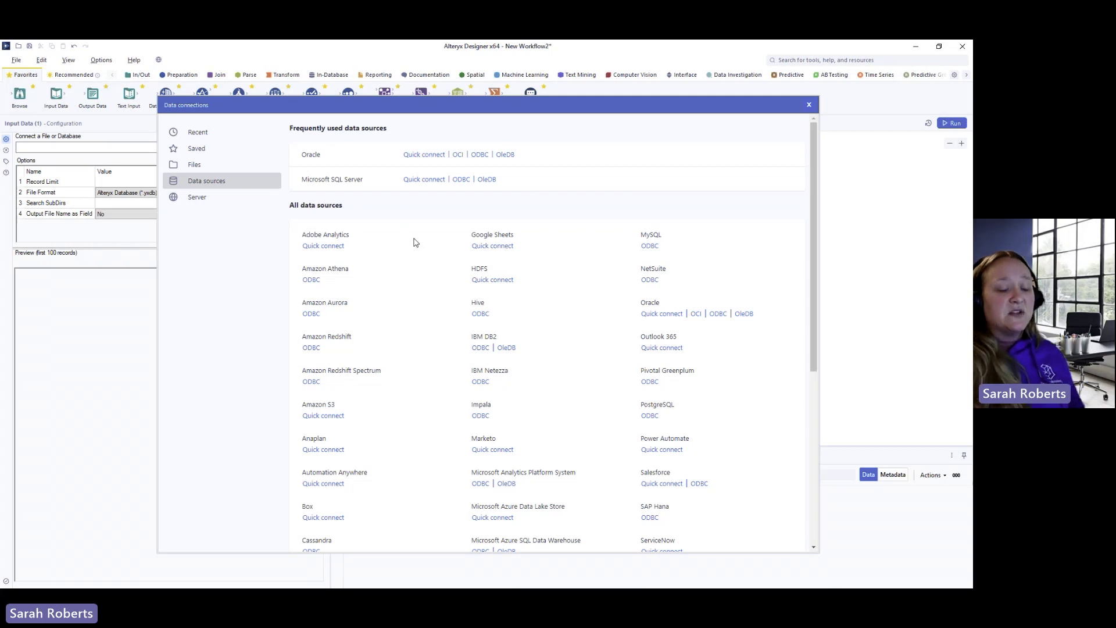
{"action": "scroll", "coordinate": [415, 242], "scroll_direction": "down", "scroll_amount": 2}
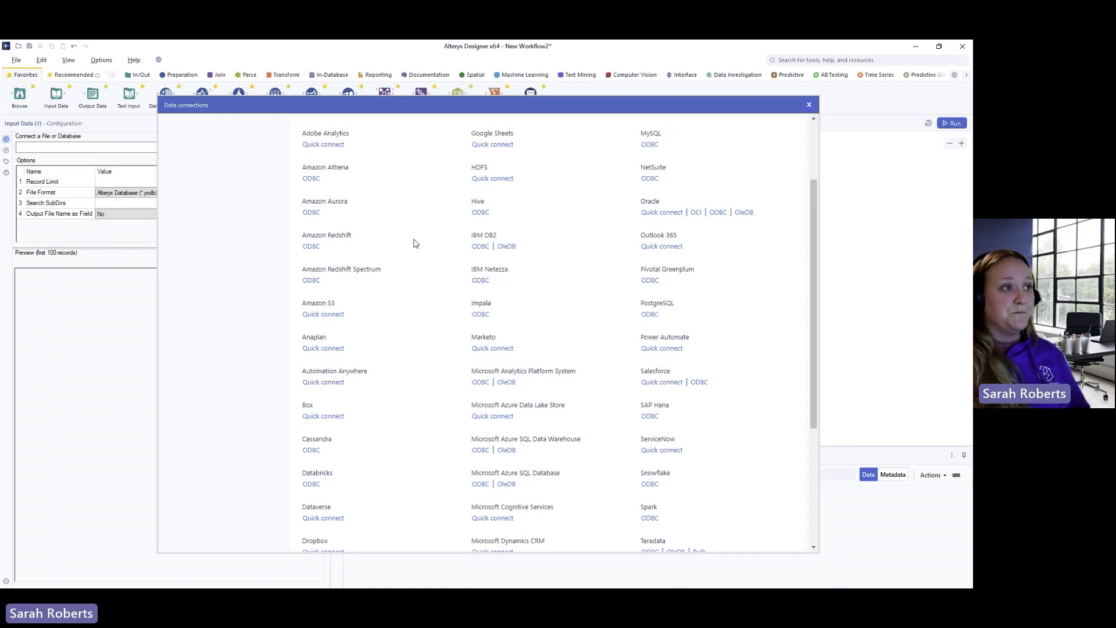
{"action": "scroll", "coordinate": [438, 211], "scroll_direction": "up", "scroll_amount": 1}
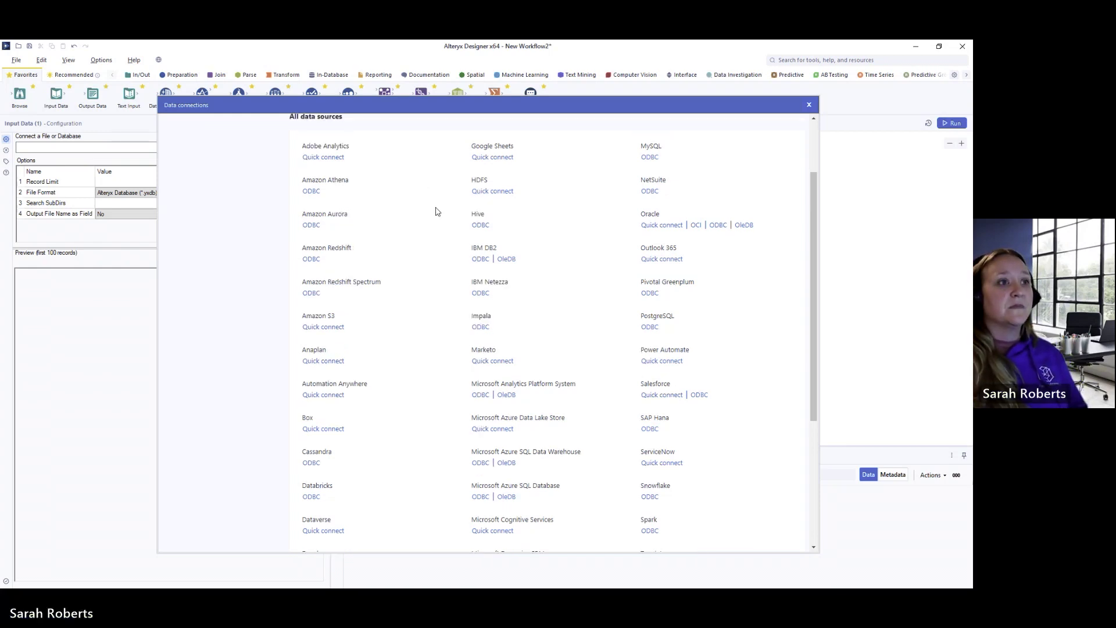
{"action": "scroll", "coordinate": [438, 211], "scroll_direction": "up", "scroll_amount": 3}
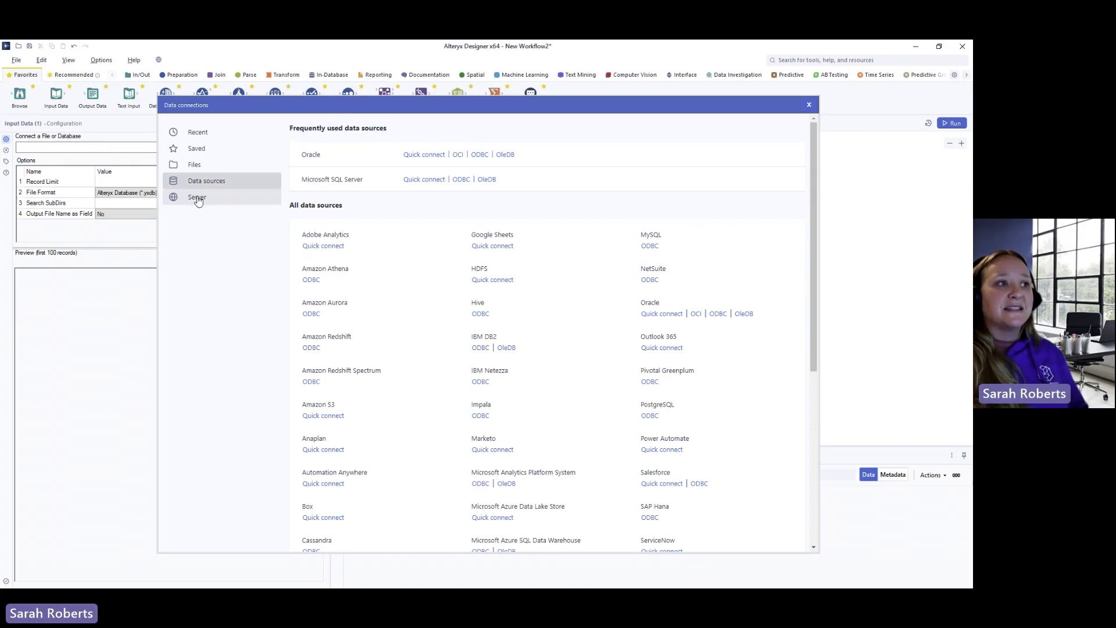
- View the Server connections page, then return to the Files page
{"action": "left_click", "coordinate": [197, 198]}
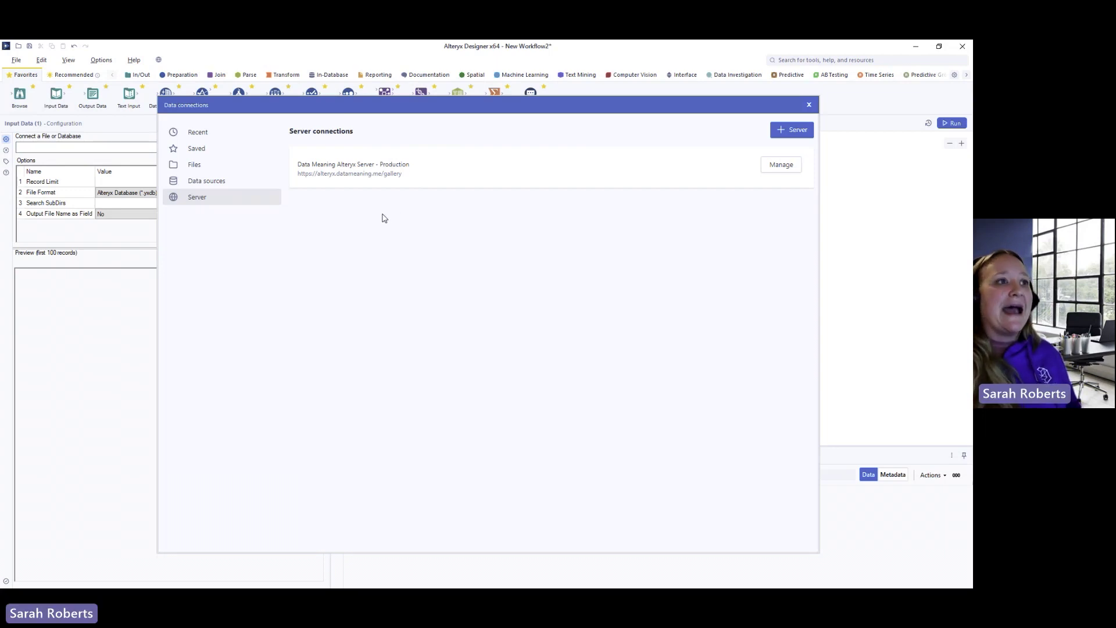
{"action": "left_click", "coordinate": [194, 167]}
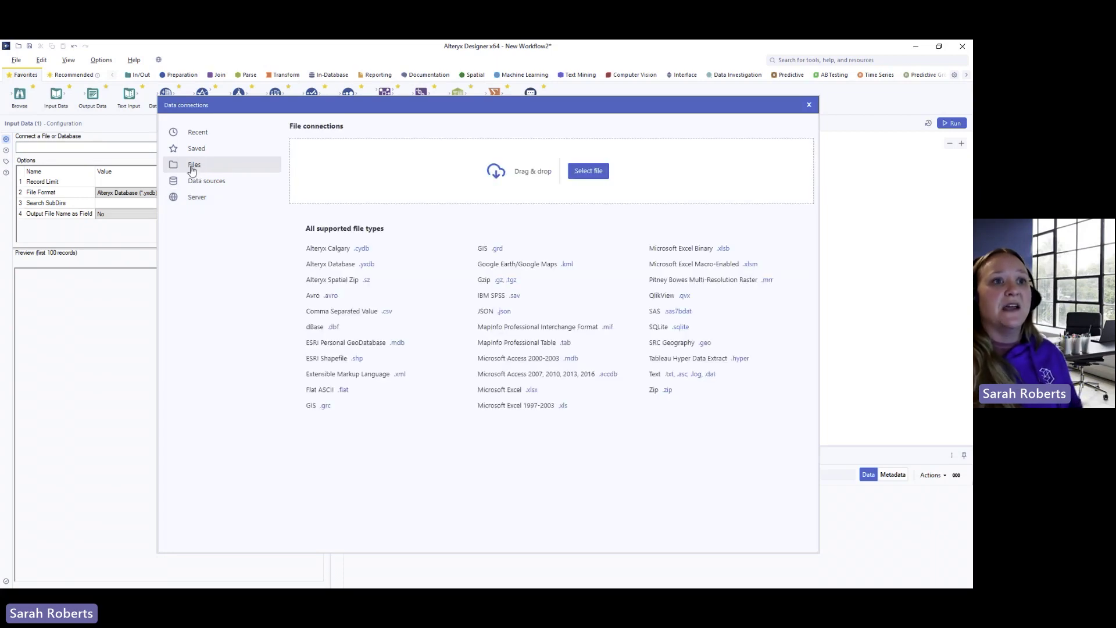
- Connect the Input Data tool to the Input 1 CSV file from the Data folder
{"action": "left_click", "coordinate": [591, 172]}
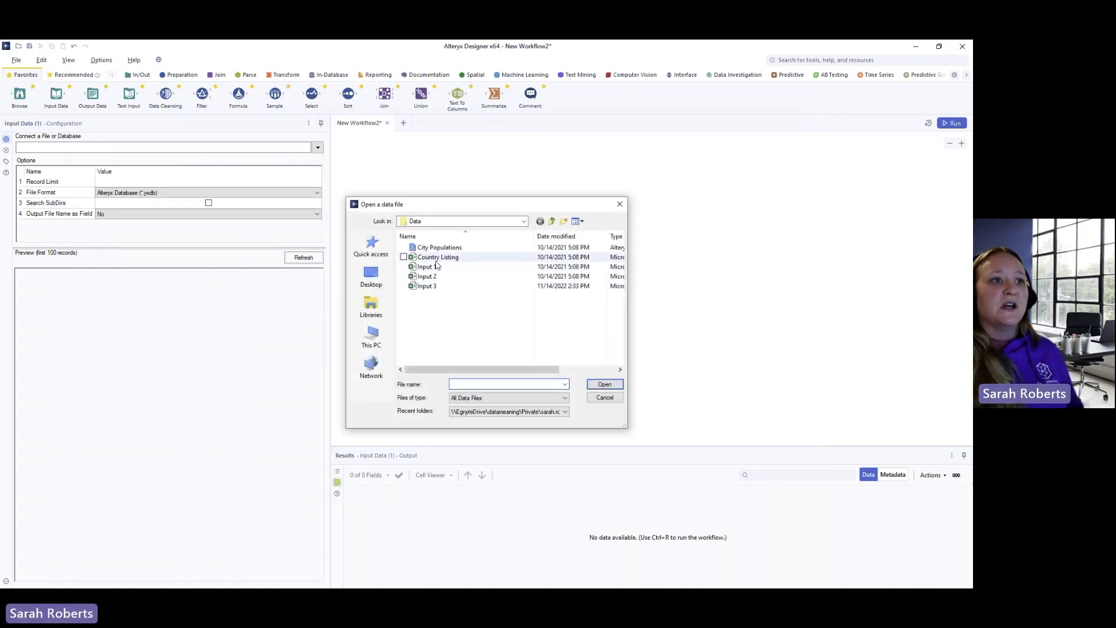
{"action": "left_click", "coordinate": [427, 268]}
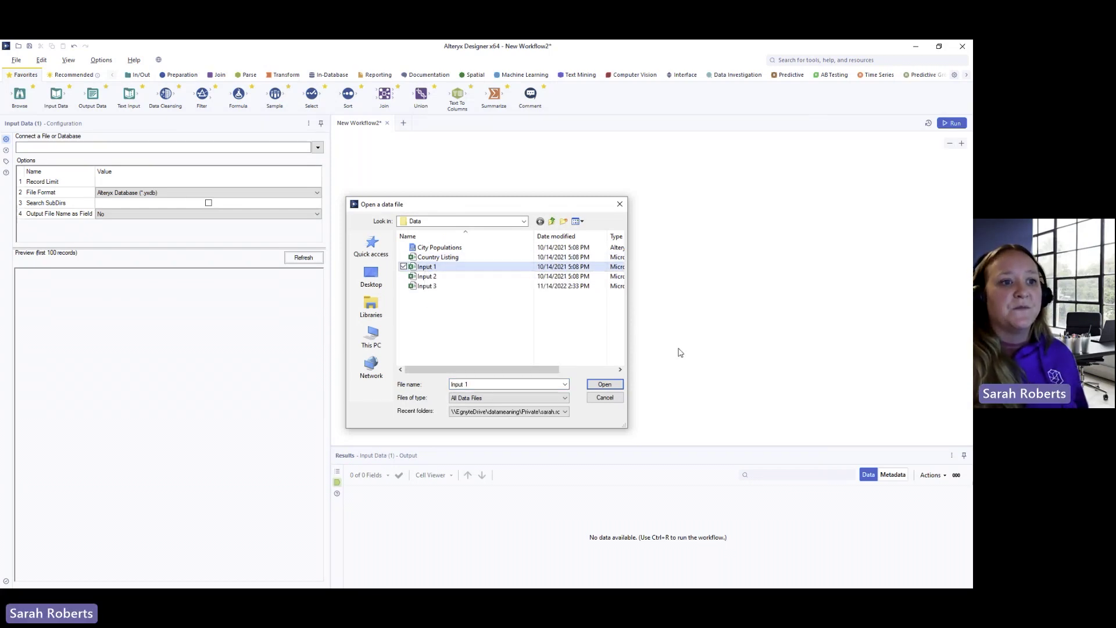
{"action": "left_click", "coordinate": [605, 385]}
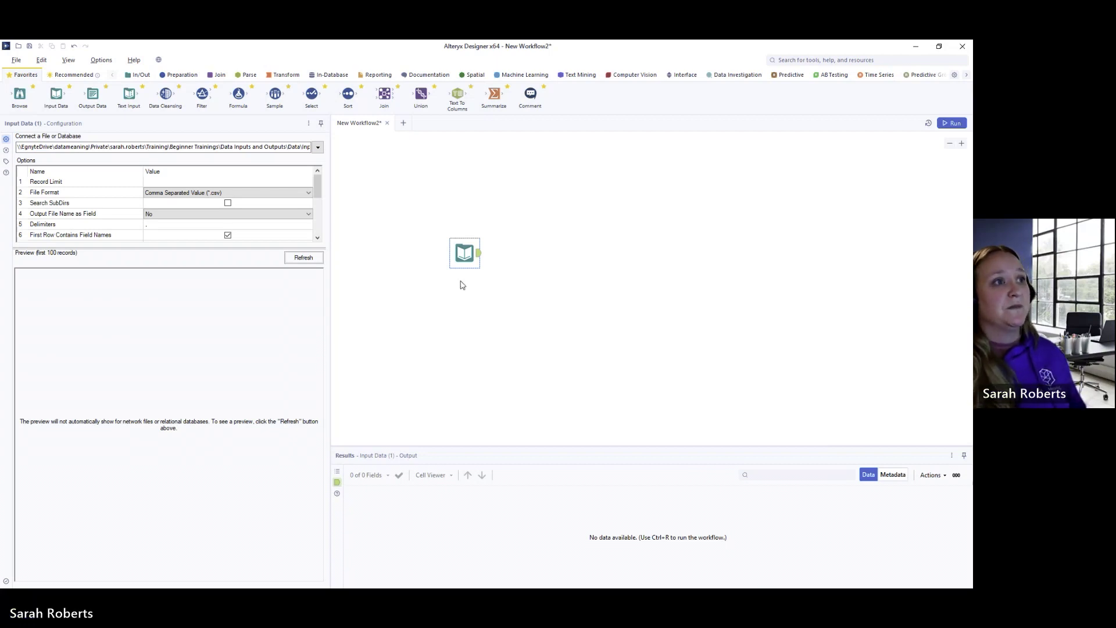
- Refresh the preview of Input 1's ID and Value records, then add a second Input Data tool
{"action": "left_click", "coordinate": [301, 259]}
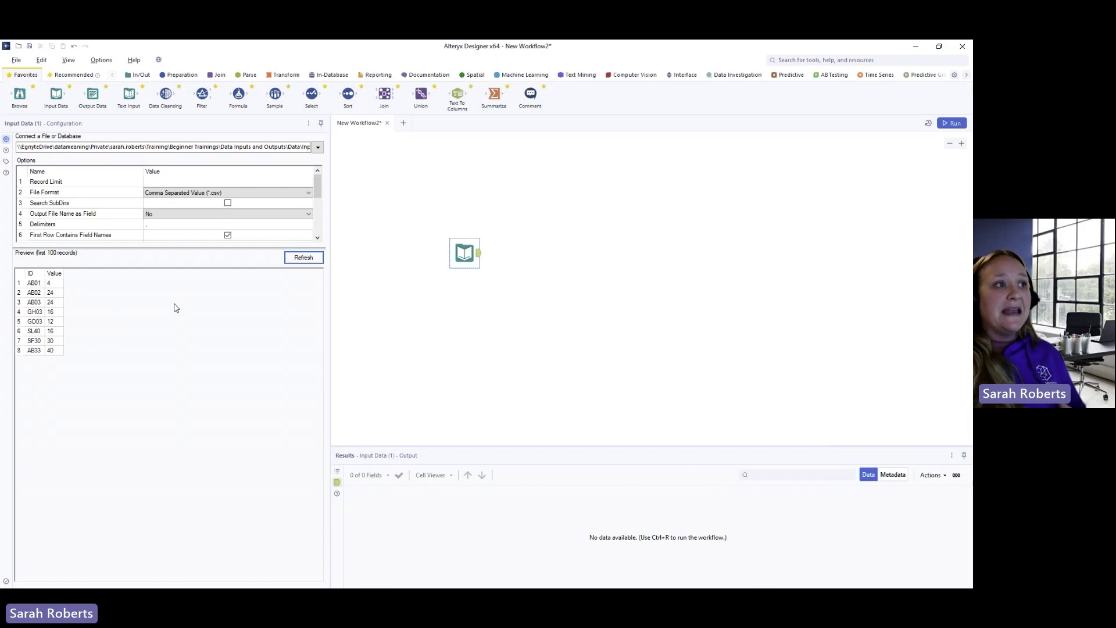
{"action": "left_click", "coordinate": [228, 192]}
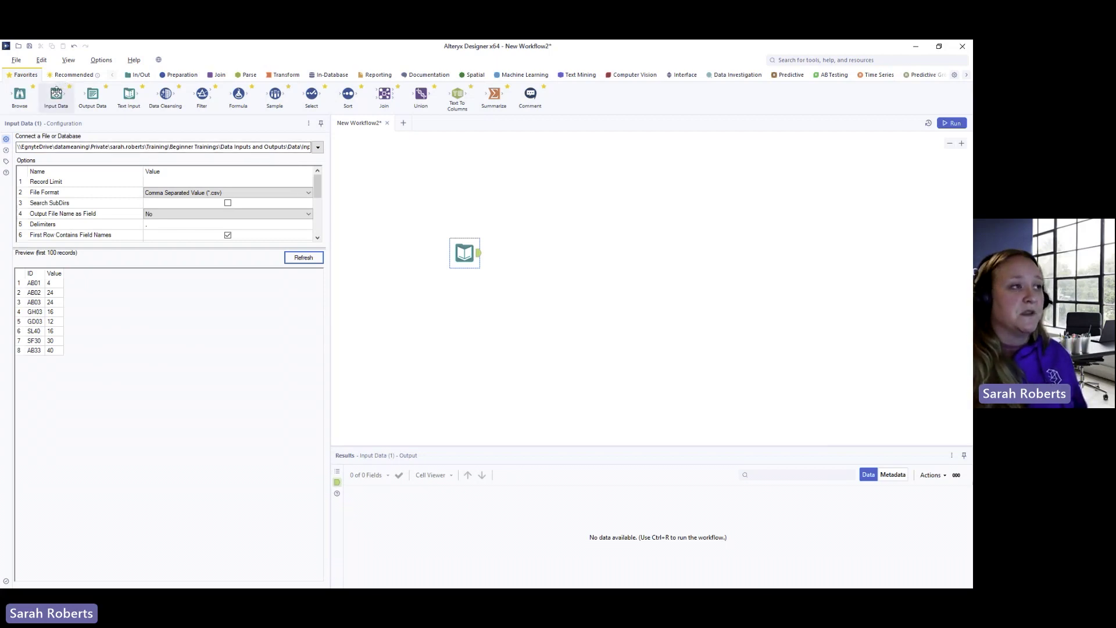
{"action": "left_click_drag", "start_coordinate": [61, 91], "coordinate": [469, 313]}
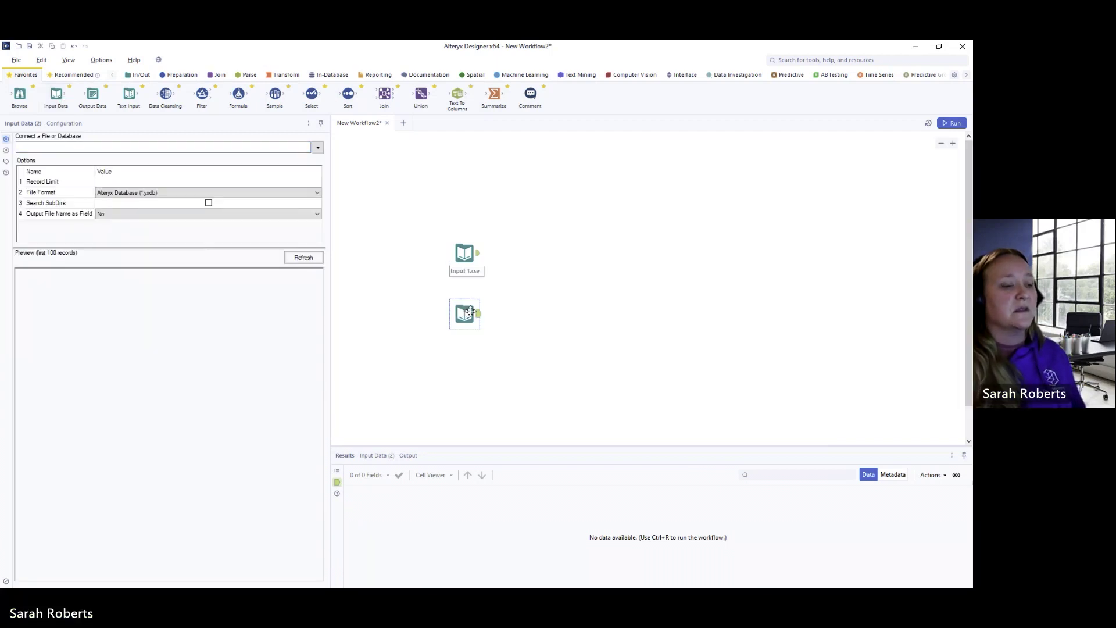
- Open Data connections for the second tool, checking the Data folder's files in File Explorer
{"action": "left_click", "coordinate": [318, 149]}
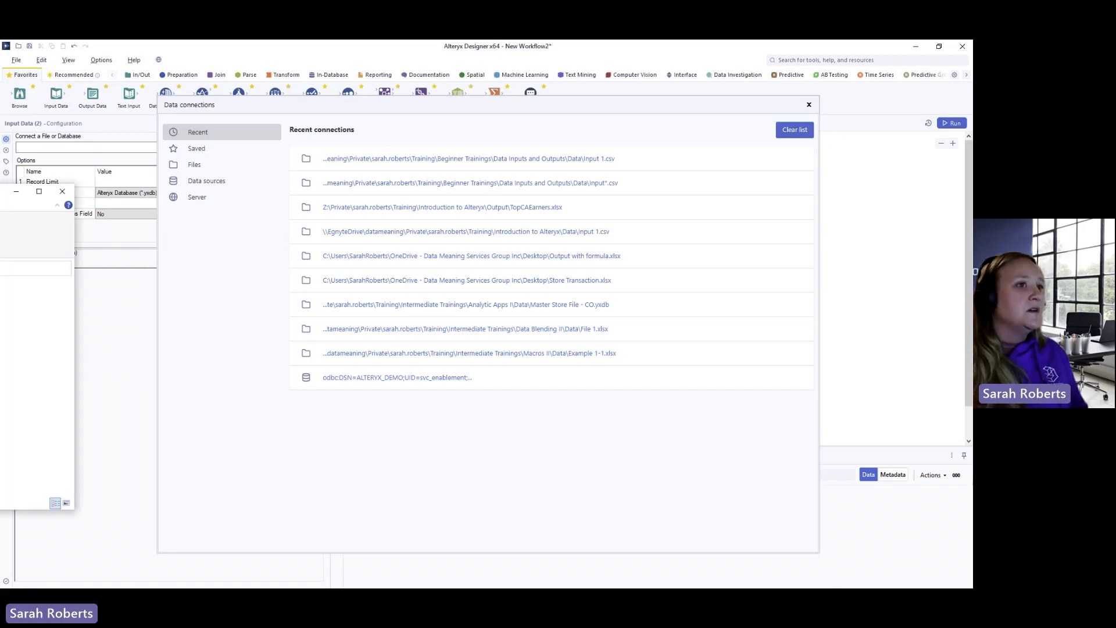
{"action": "left_click_drag", "start_coordinate": [0, 157], "coordinate": [324, 158]}
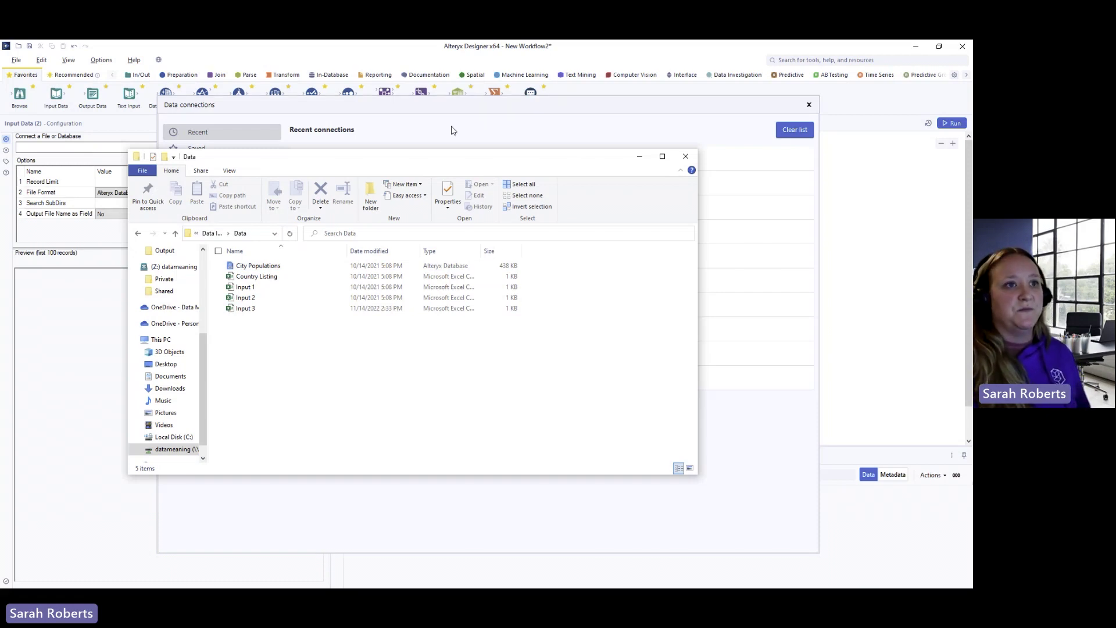
{"action": "left_click", "coordinate": [640, 157]}
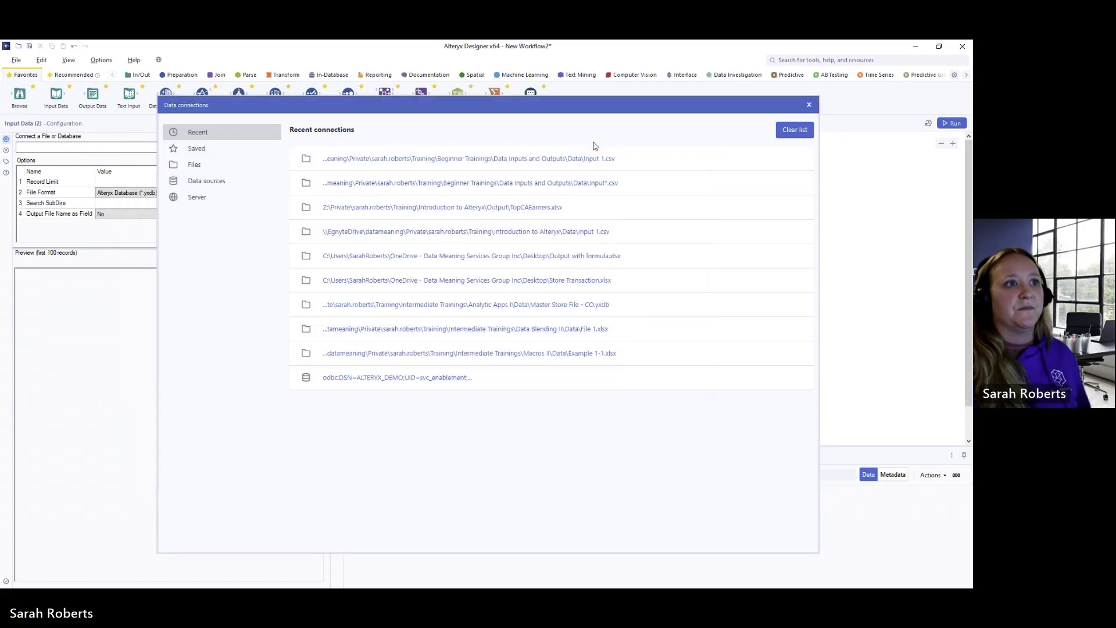
- Connect the second input to Input 1.csv and change its path to Data\*.csv
{"action": "left_click", "coordinate": [535, 160]}
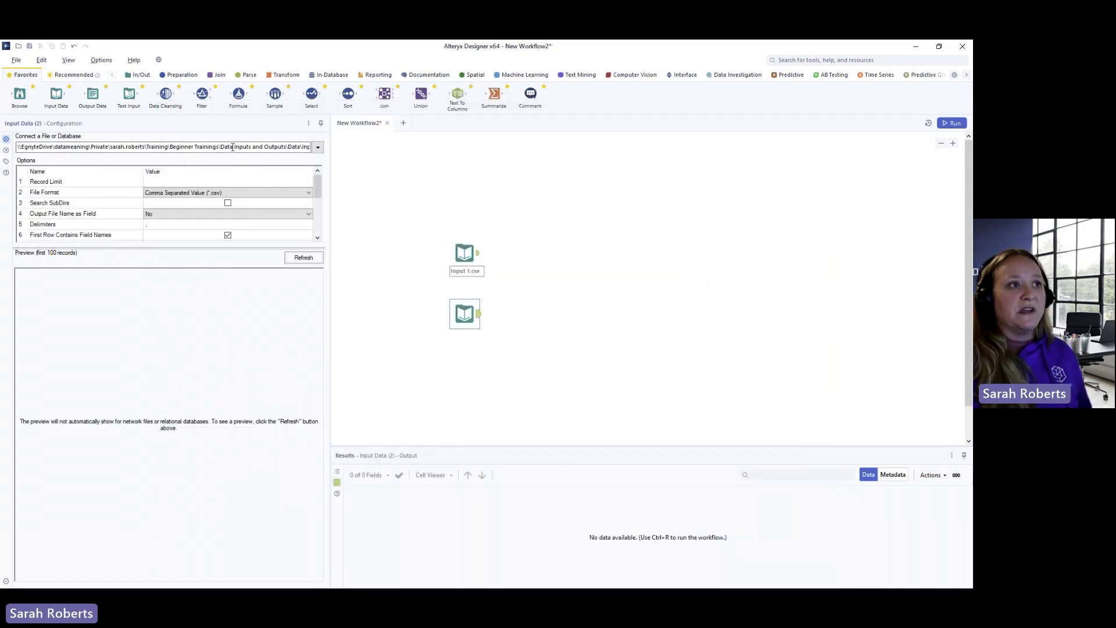
{"action": "left_click_drag", "start_coordinate": [232, 147], "coordinate": [283, 148]}
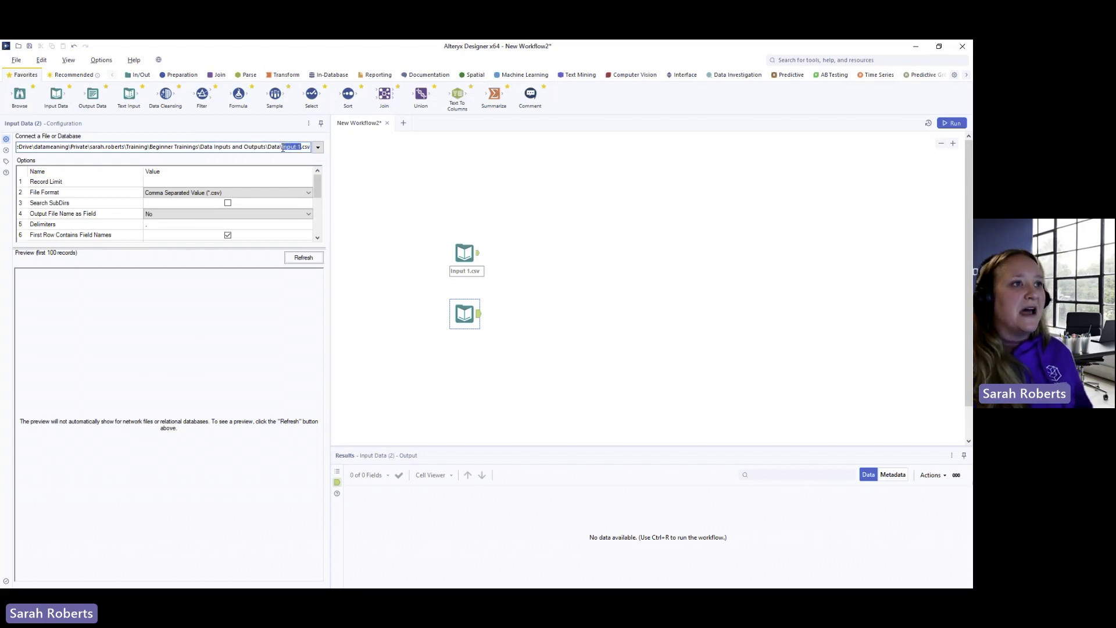
{"action": "type", "text": "*"}
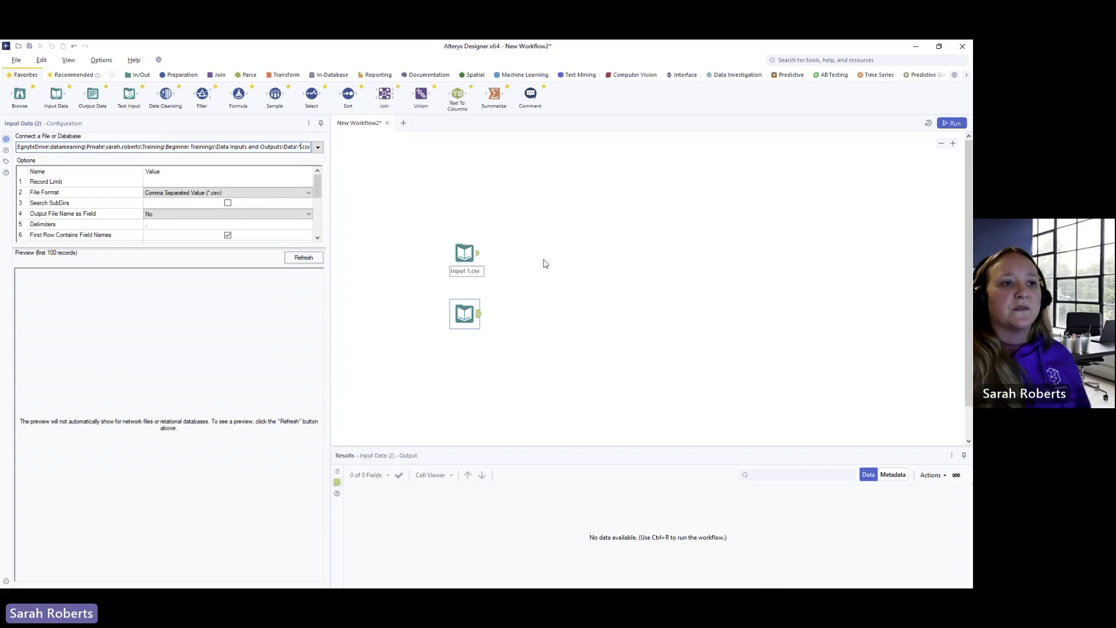
- Run the workflow and review the 3 warnings about skipped mismatched files
{"action": "left_click", "coordinate": [959, 122]}
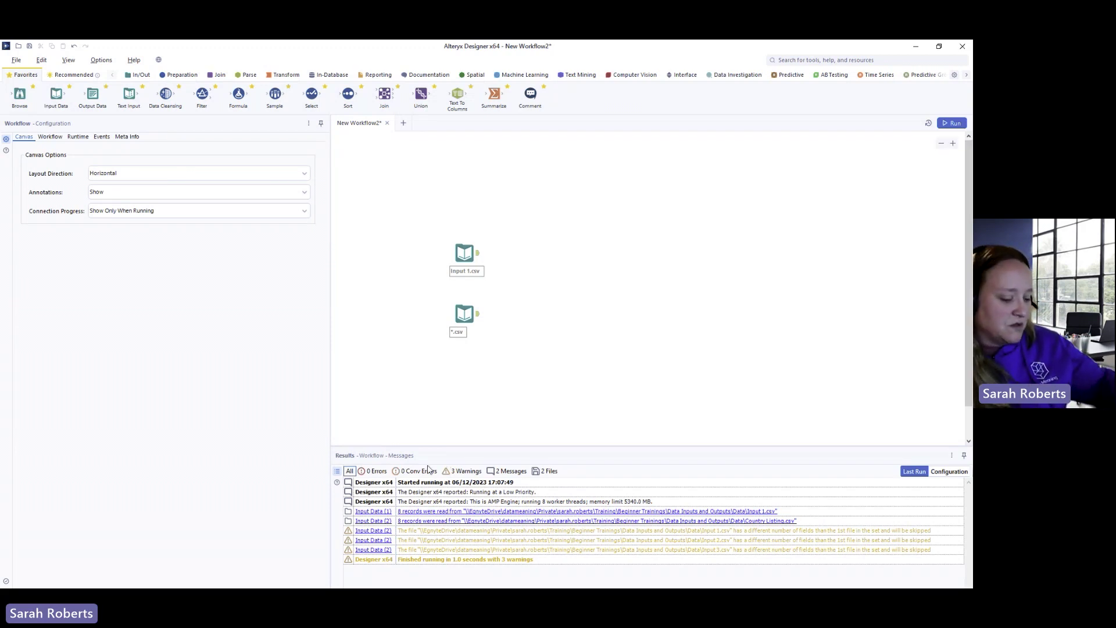
{"action": "mouse_move", "coordinate": [320, 441]}
{"action": "left_mouse_down"}
{"action": "mouse_move", "coordinate": [366, 483]}
{"action": "mouse_move", "coordinate": [558, 518]}
{"action": "mouse_move", "coordinate": [962, 563]}
{"action": "left_mouse_up"}
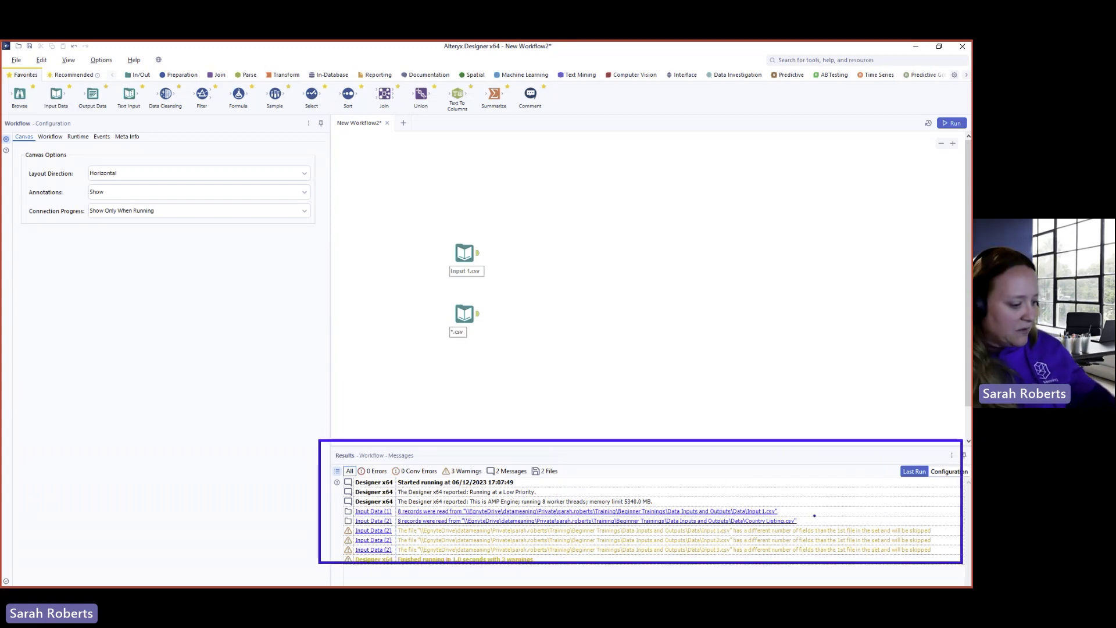
{"action": "left_click_drag", "start_coordinate": [805, 520], "coordinate": [872, 520]}
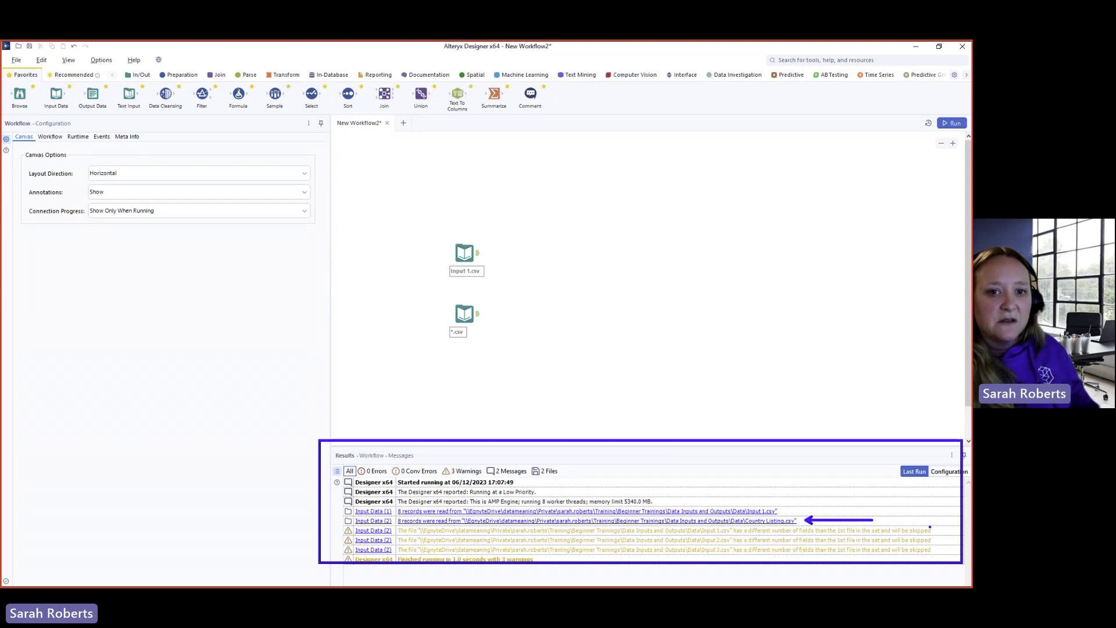
{"action": "left_click_drag", "start_coordinate": [930, 526], "coordinate": [951, 509]}
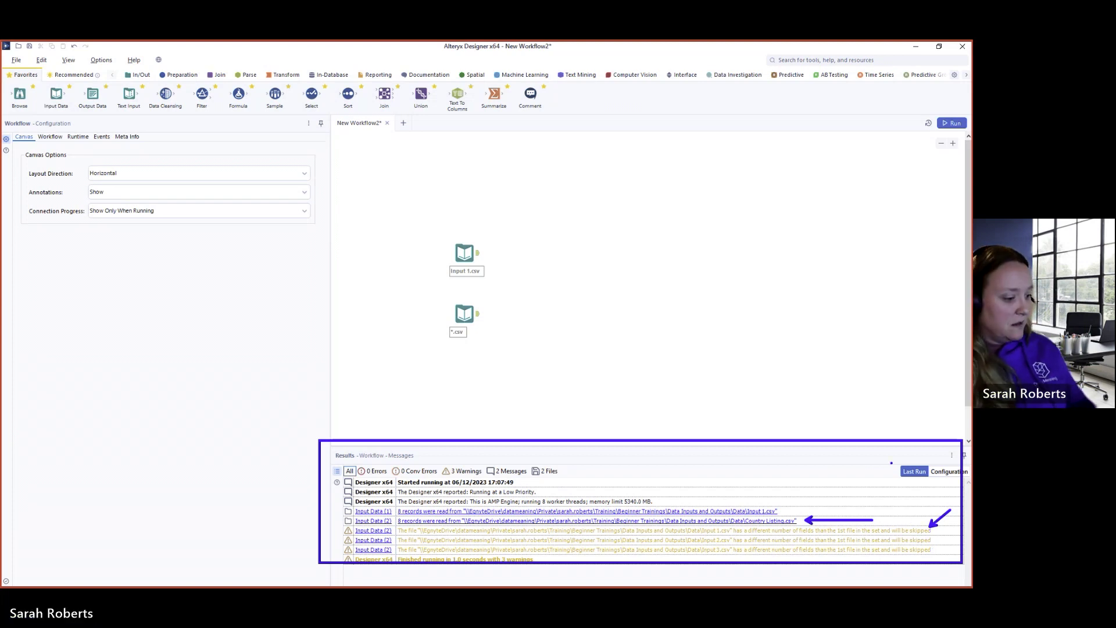
- Change the second input's path to Data\Input*.csv, run, and view its 24-record output
{"action": "left_click", "coordinate": [461, 312]}
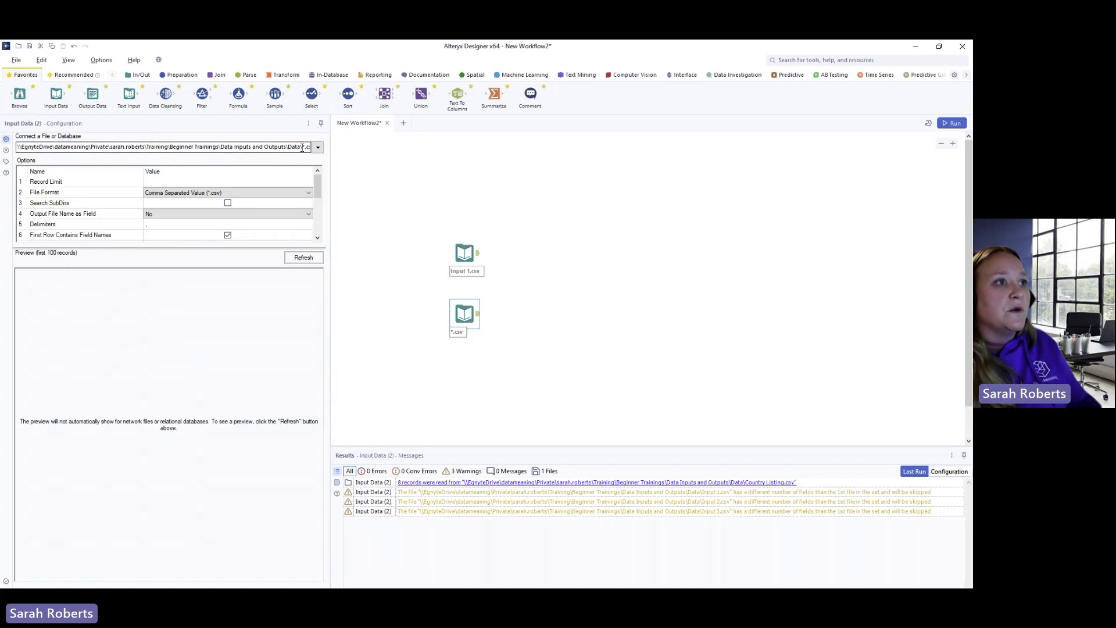
{"action": "left_click", "coordinate": [307, 146]}
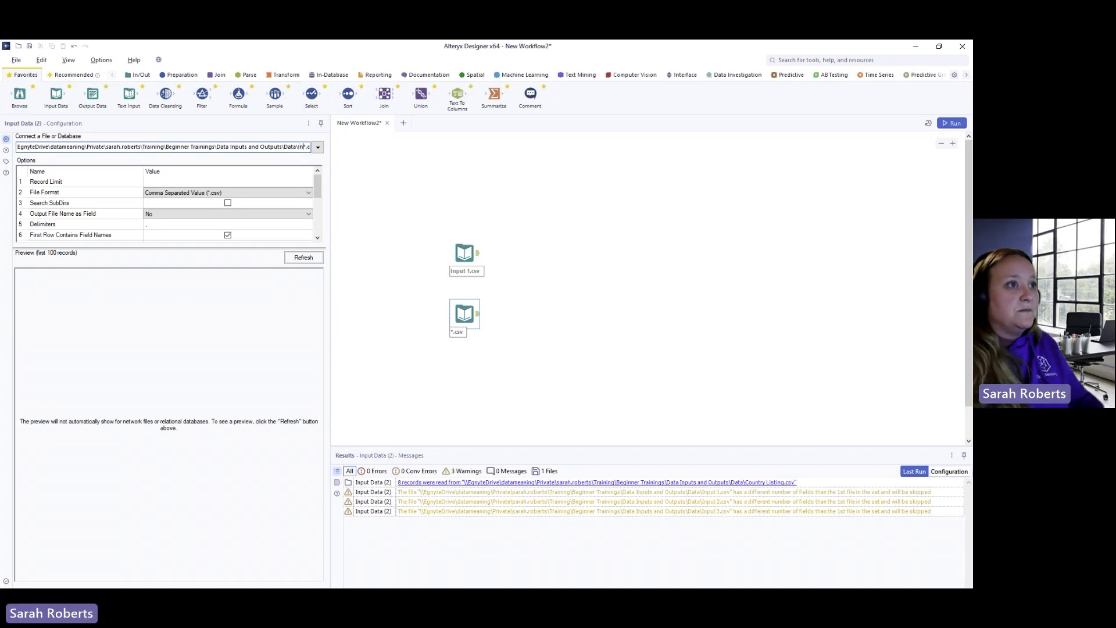
{"action": "type", "text": "put"}
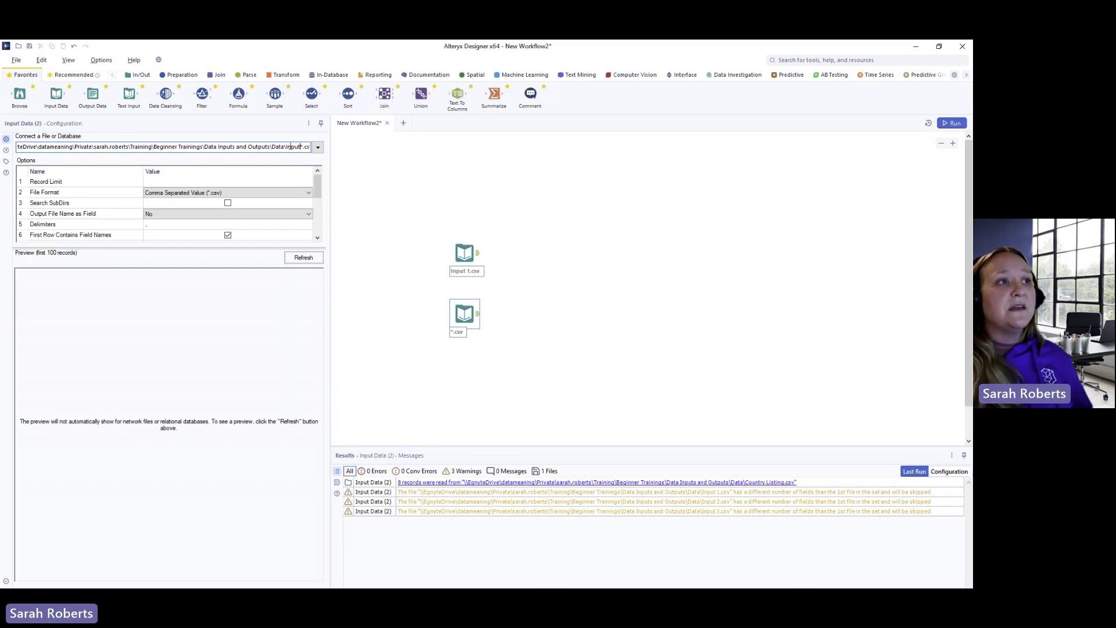
{"action": "left_click_drag", "start_coordinate": [286, 147], "coordinate": [271, 147]}
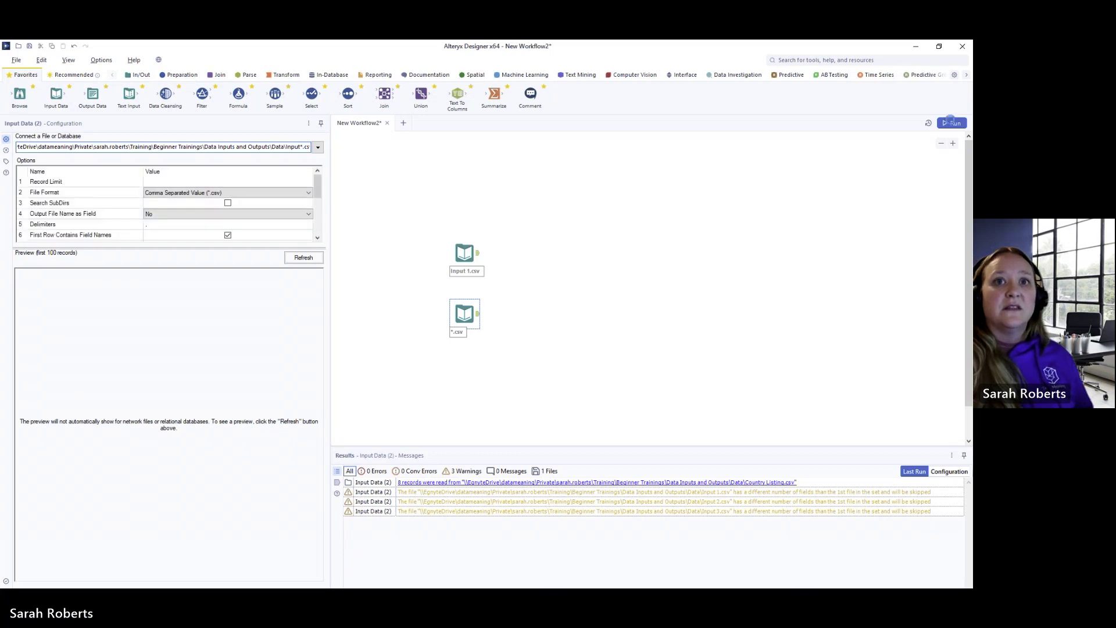
{"action": "left_click", "coordinate": [954, 124]}
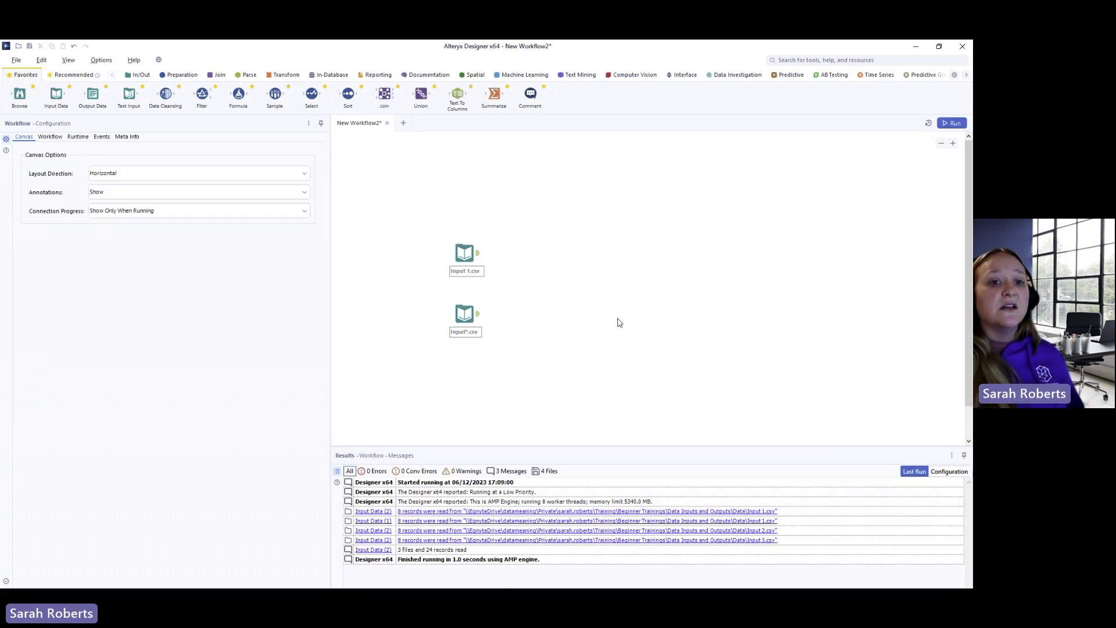
{"action": "left_click", "coordinate": [478, 316]}
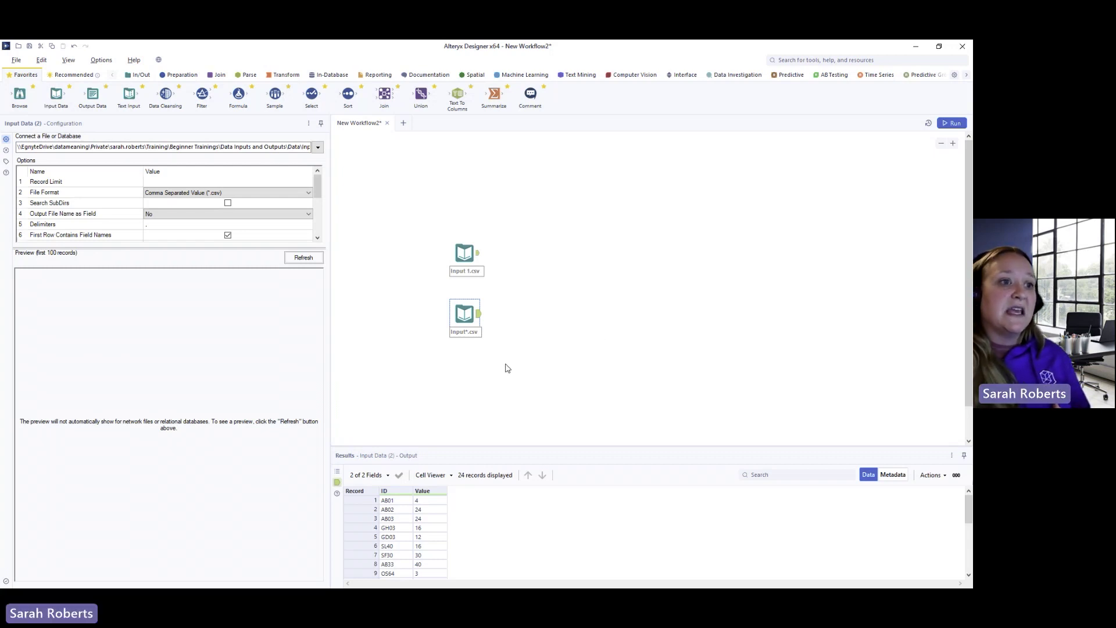
- Set the Input Data tool's Output File Name as Field option to File Name Only
{"action": "left_click", "coordinate": [279, 218]}
{"action": "left_click", "coordinate": [280, 216]}
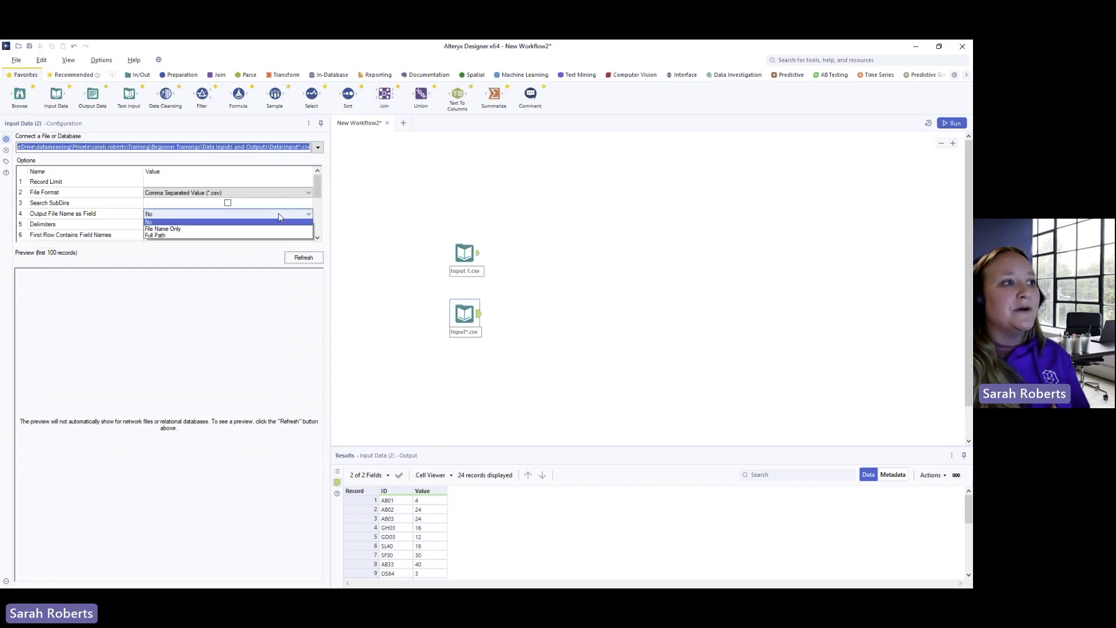
{"action": "left_click", "coordinate": [236, 231]}
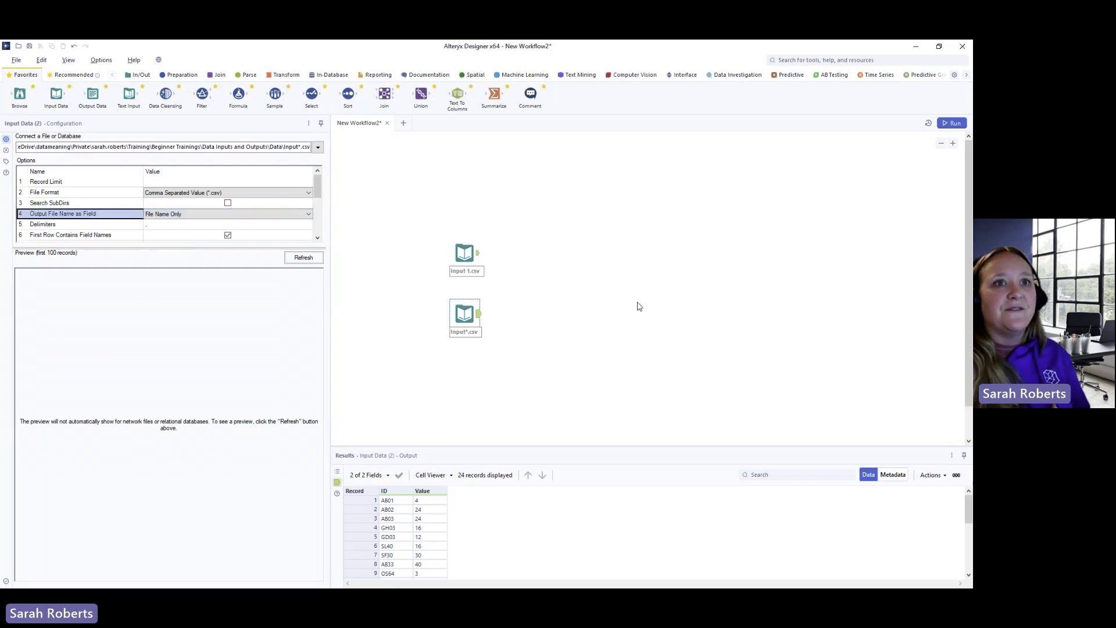
- Rerun the workflow and check the new FileName column across all 24 Results records
{"action": "left_click", "coordinate": [953, 123]}
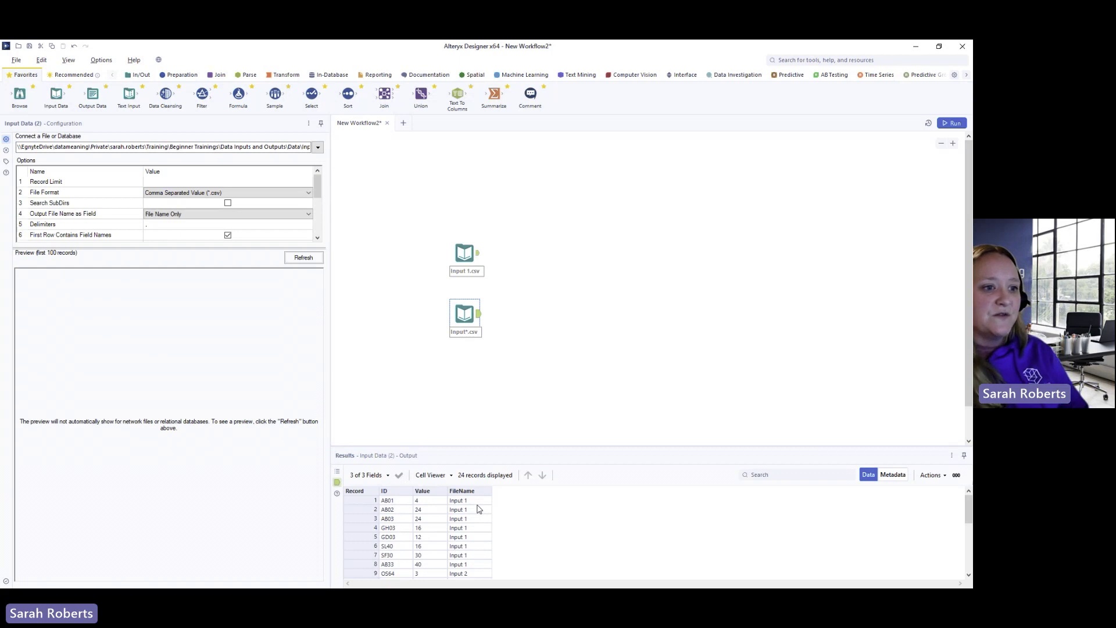
{"action": "scroll", "coordinate": [477, 509], "scroll_direction": "down", "scroll_amount": 1}
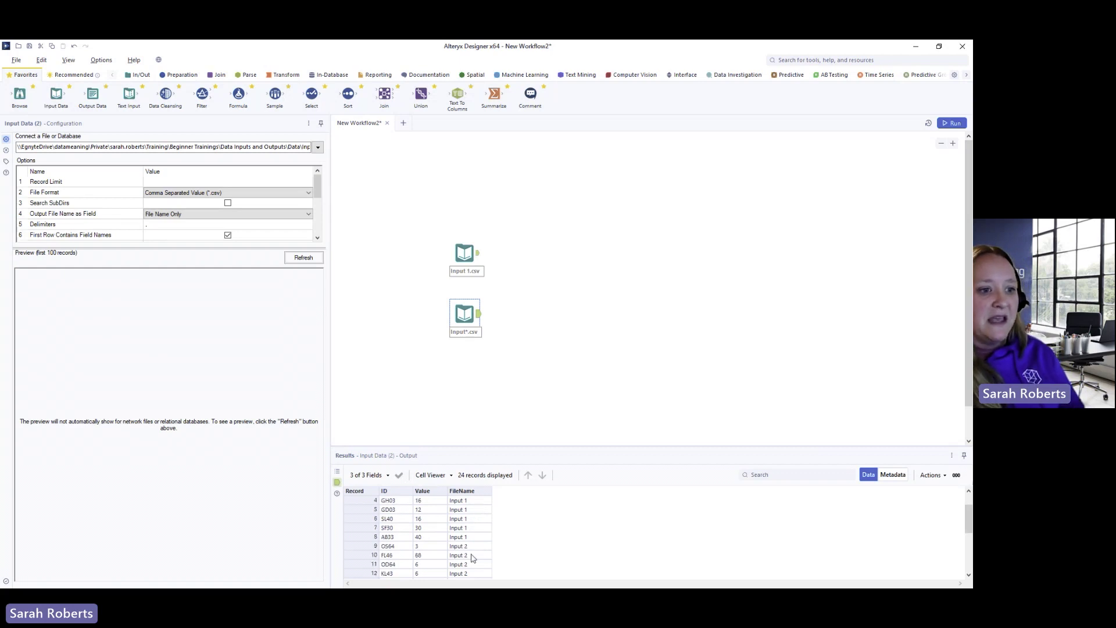
{"action": "scroll", "coordinate": [472, 557], "scroll_direction": "down", "scroll_amount": 1}
{"action": "scroll", "coordinate": [472, 557], "scroll_direction": "down", "scroll_amount": 2}
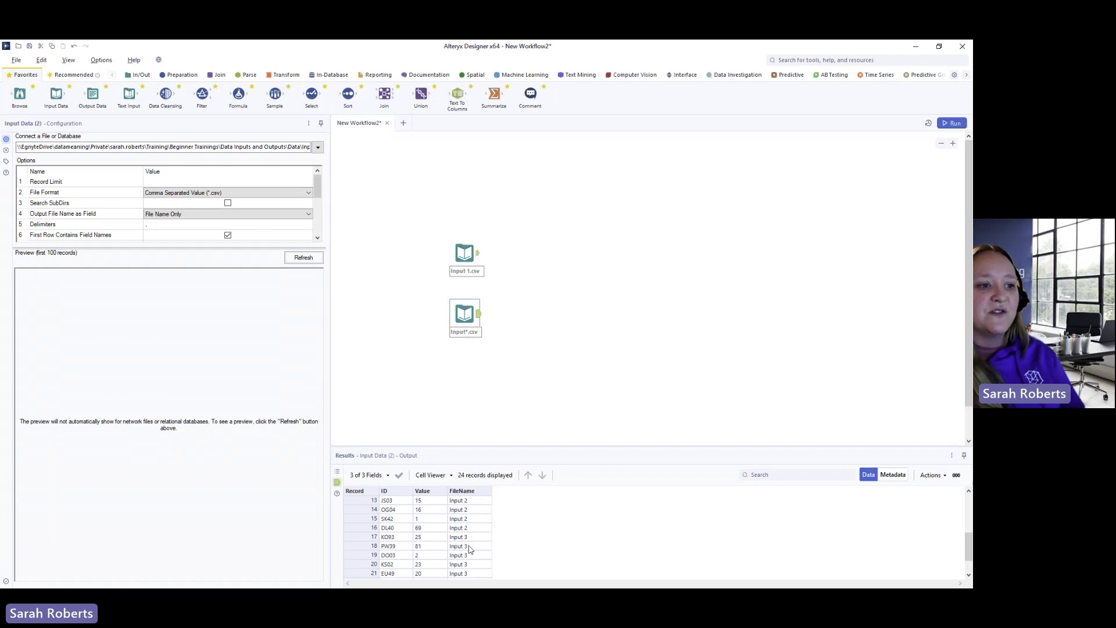
{"action": "scroll", "coordinate": [465, 547], "scroll_direction": "up", "scroll_amount": 4}
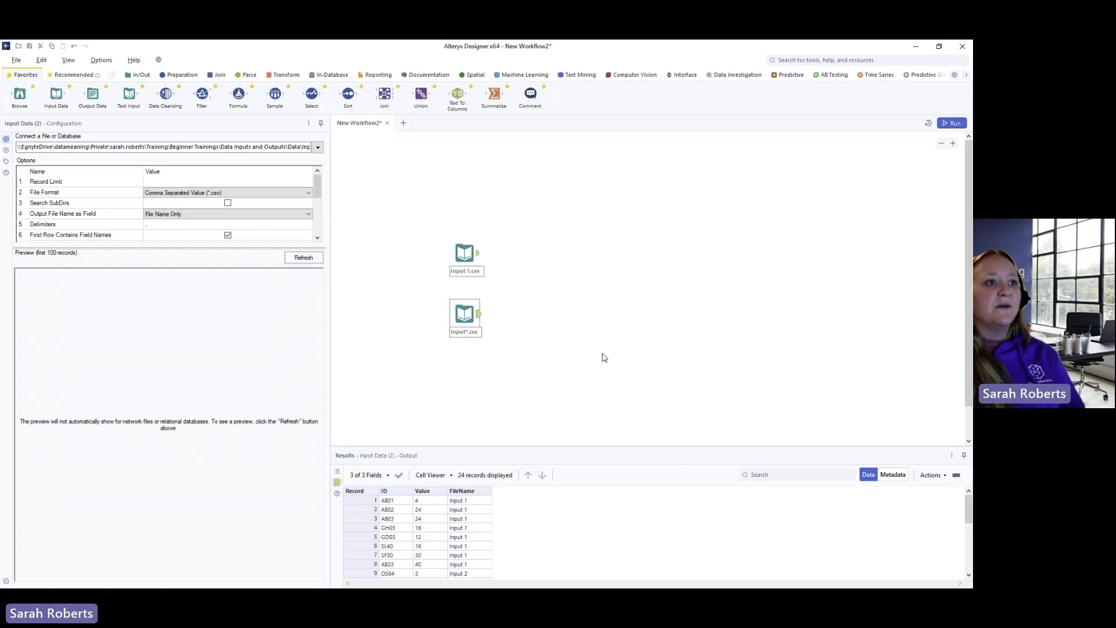